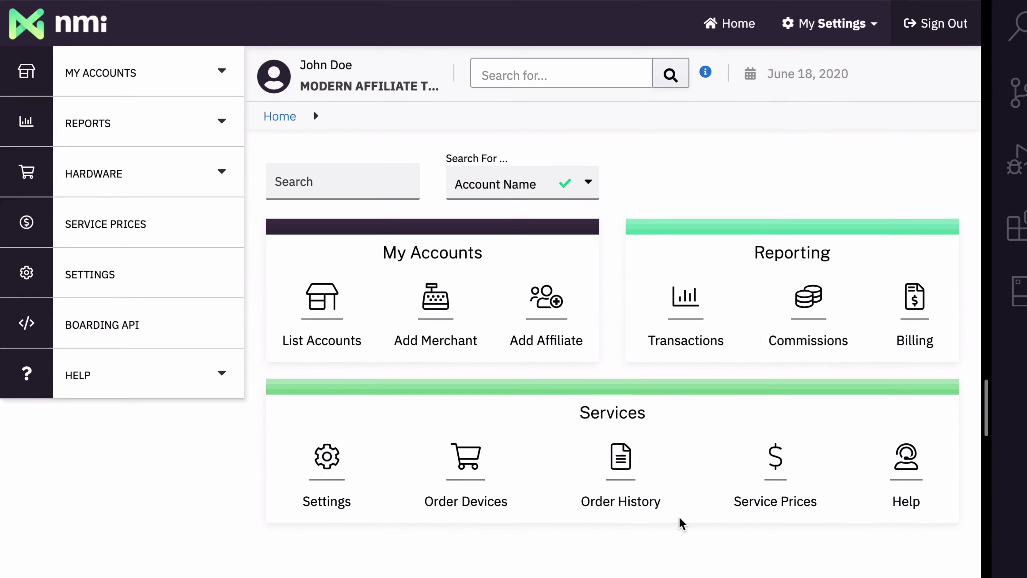
left_click(330, 472)
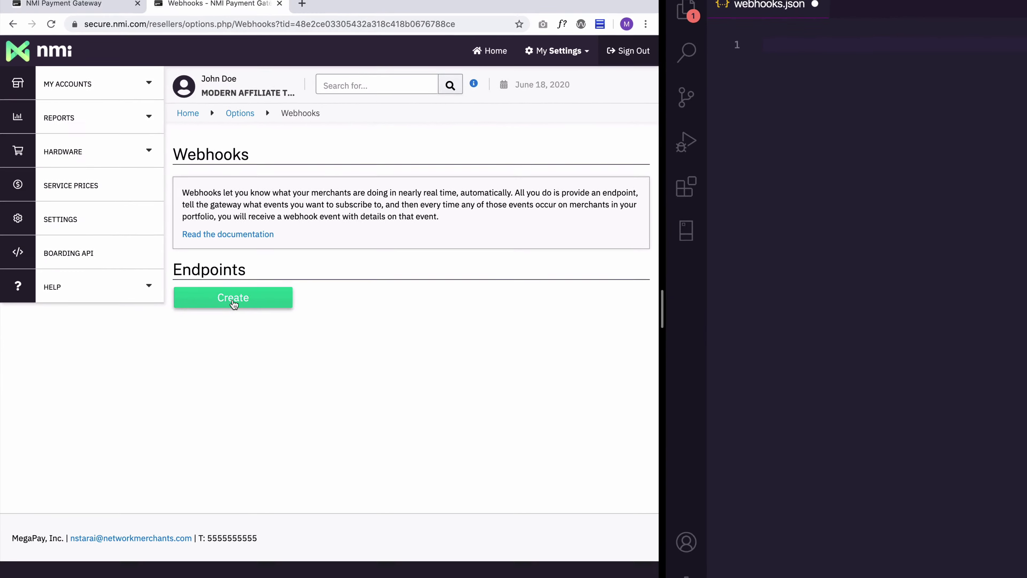
left_click(233, 302)
scroll(338, 340, "down", 7)
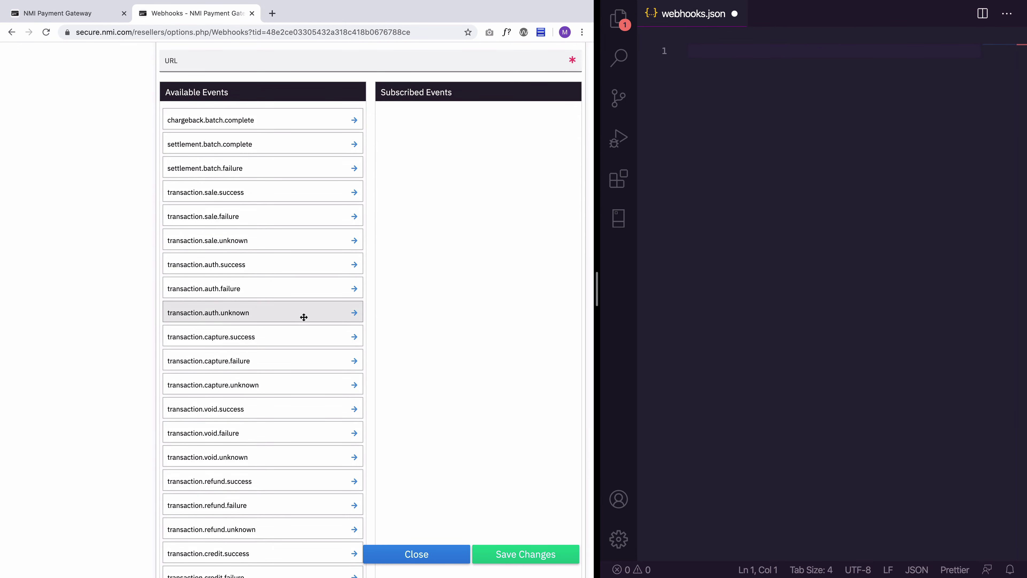
scroll(310, 382, "down", 1)
scroll(311, 381, "down", 4)
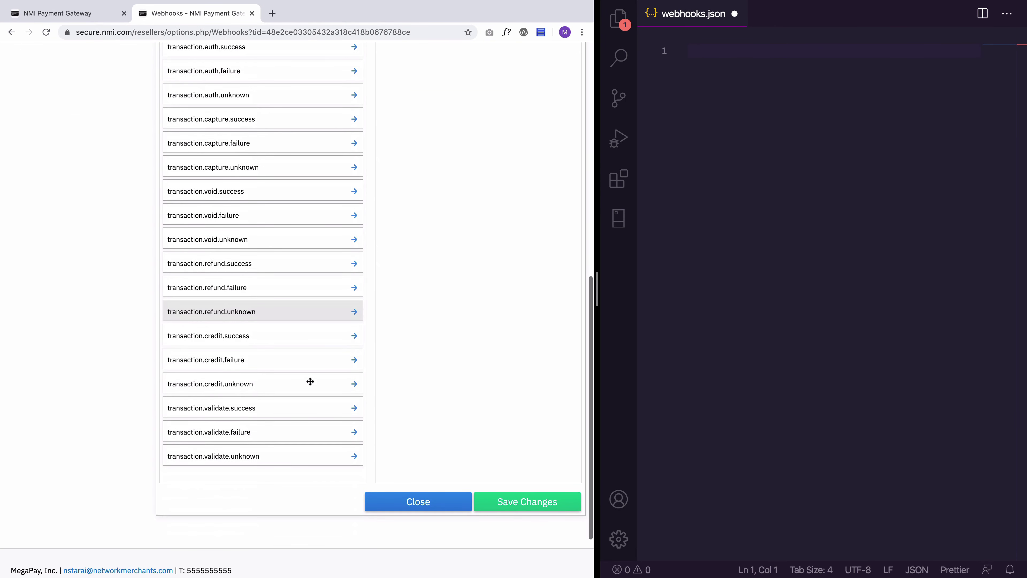
scroll(310, 382, "up", 8)
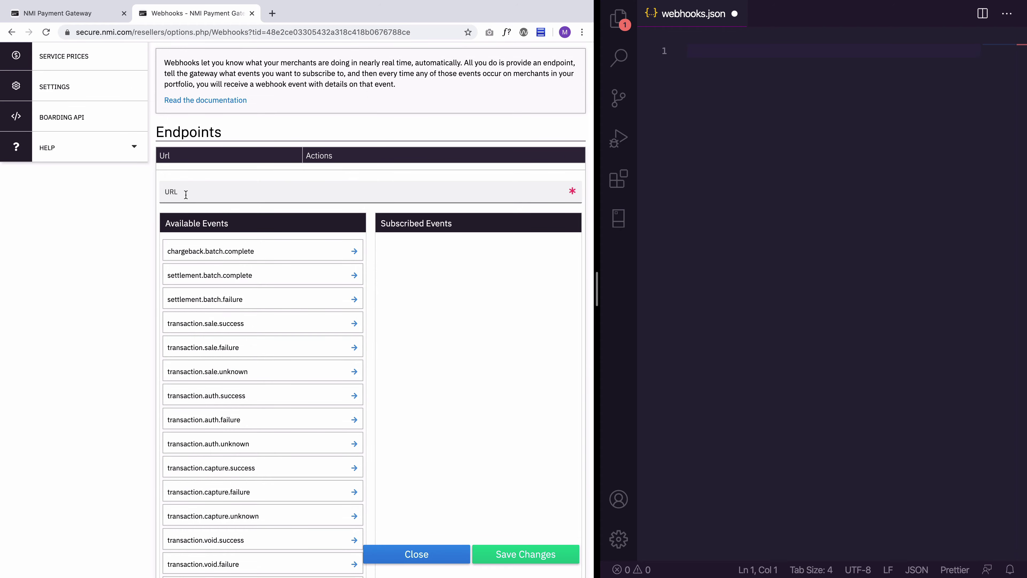
left_click(178, 192)
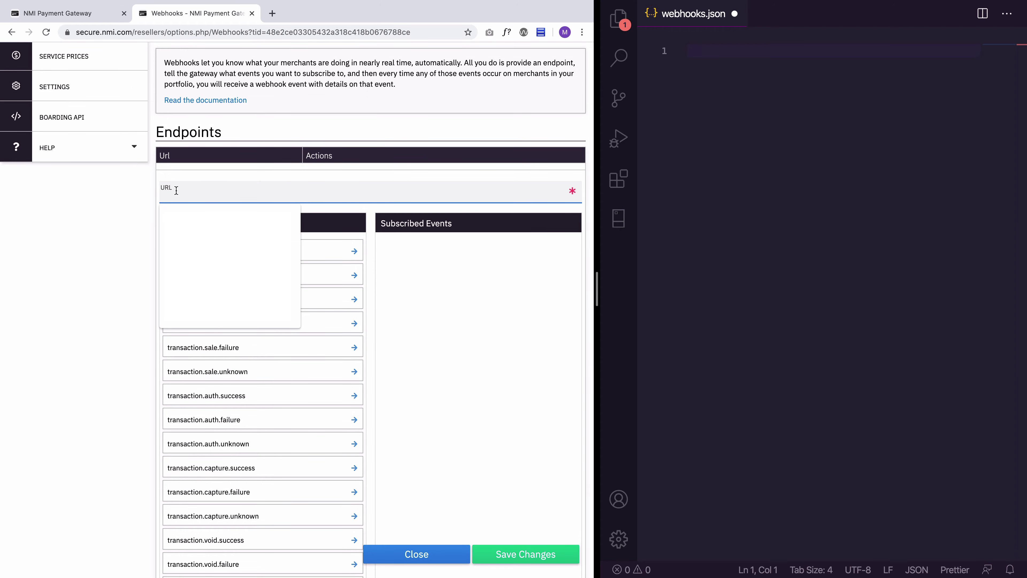
type("https://example.com/webhooks.php")
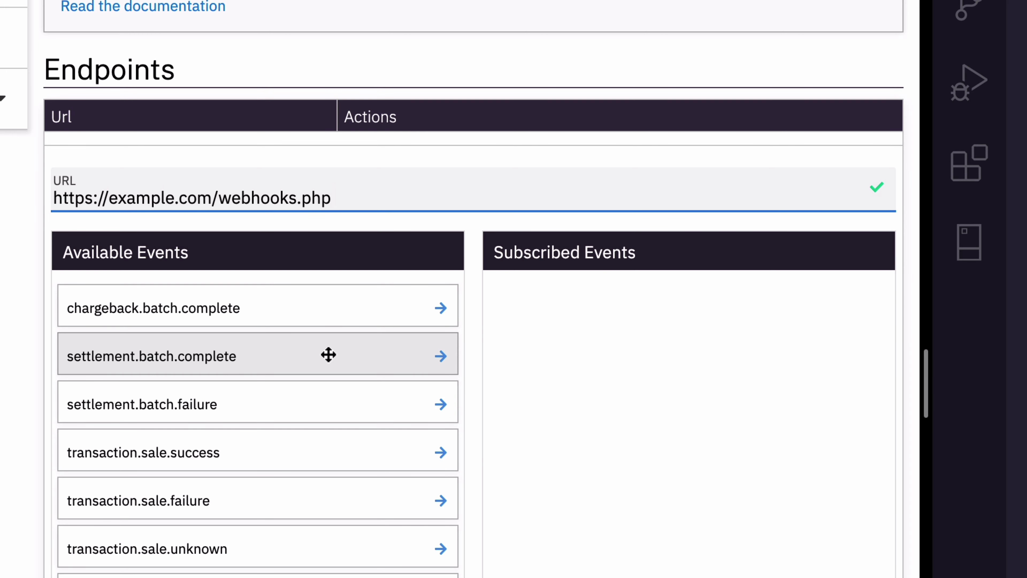
Subscribe settlement.batch.complete and settlement.batch.failure, and drag transaction.sale.success lower in Available Events.
left_click(438, 358)
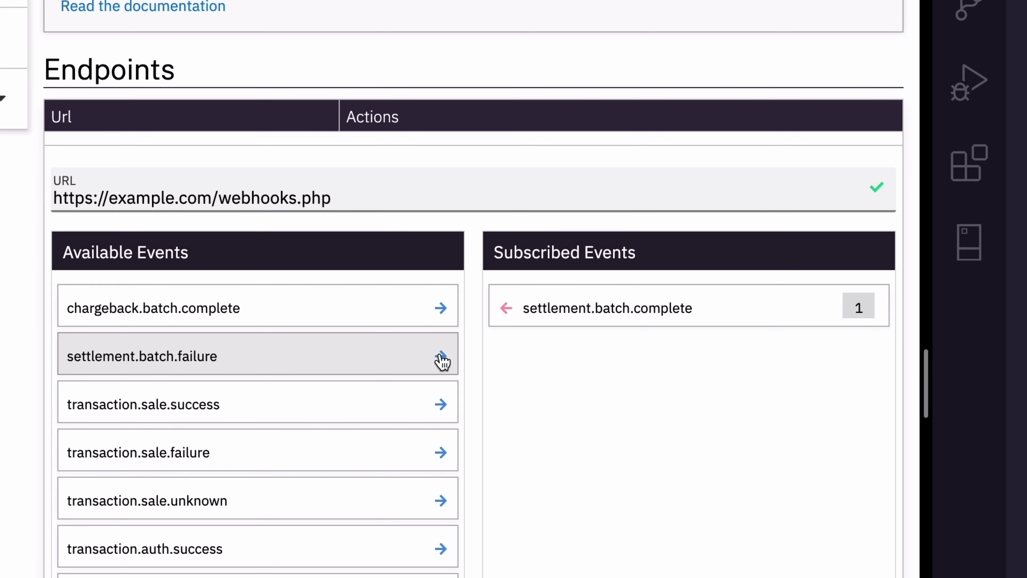
left_click(440, 355)
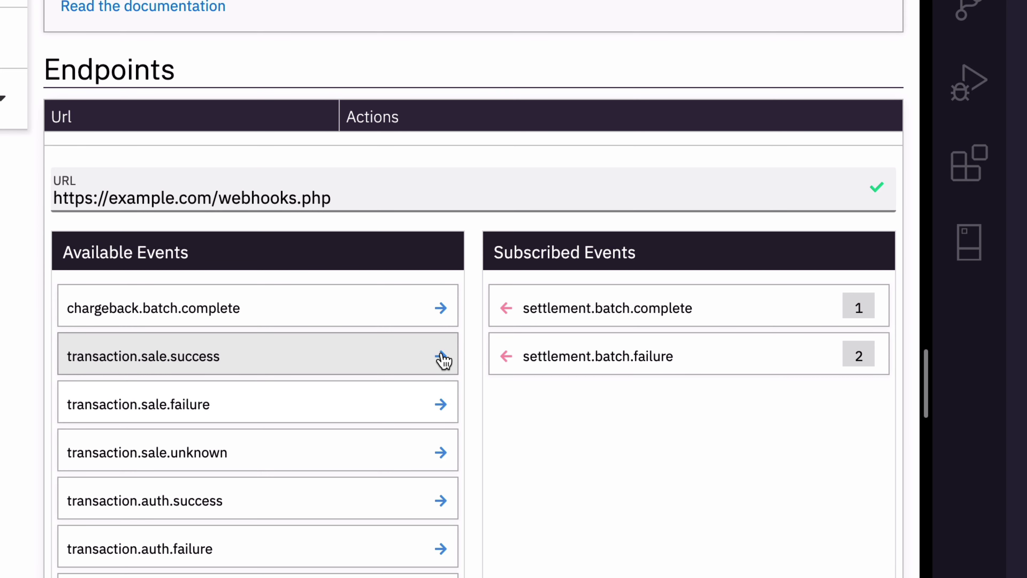
left_click_drag(420, 367, 355, 358)
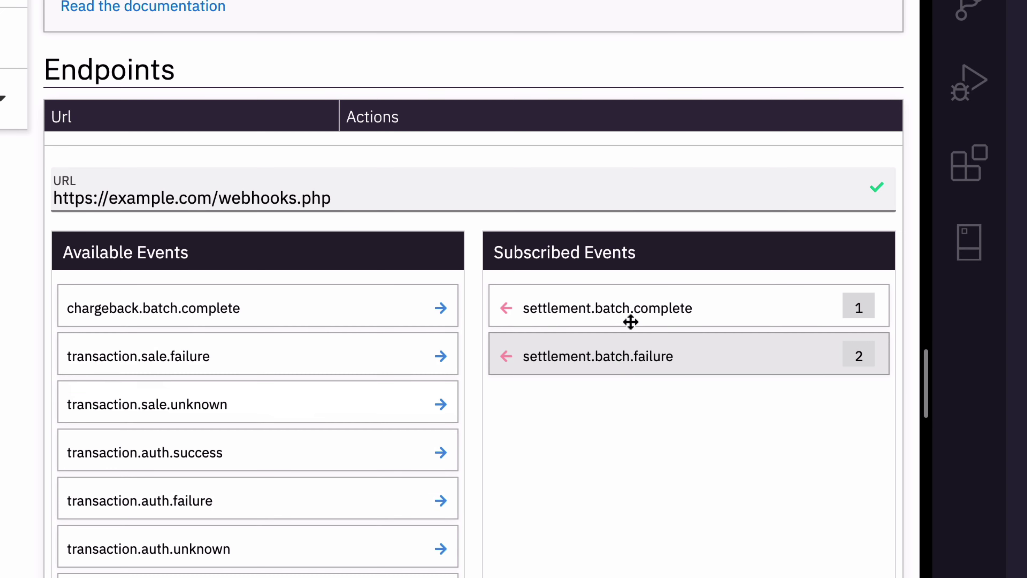
Unsubscribe settlement.batch.complete and subscribe the sale, auth, capture, void, refund, credit and validate .unknown events.
left_click(507, 309)
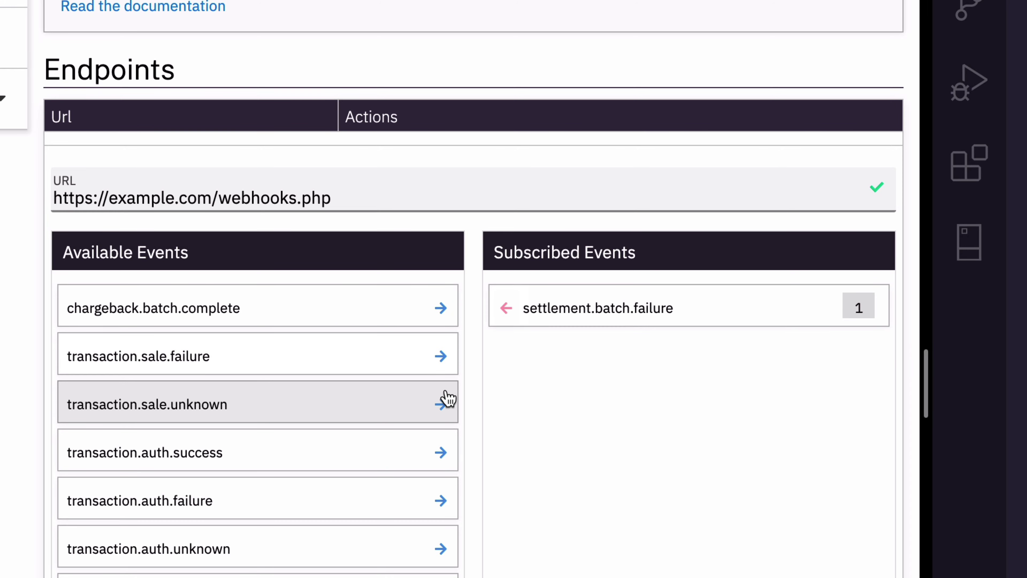
left_click(442, 402)
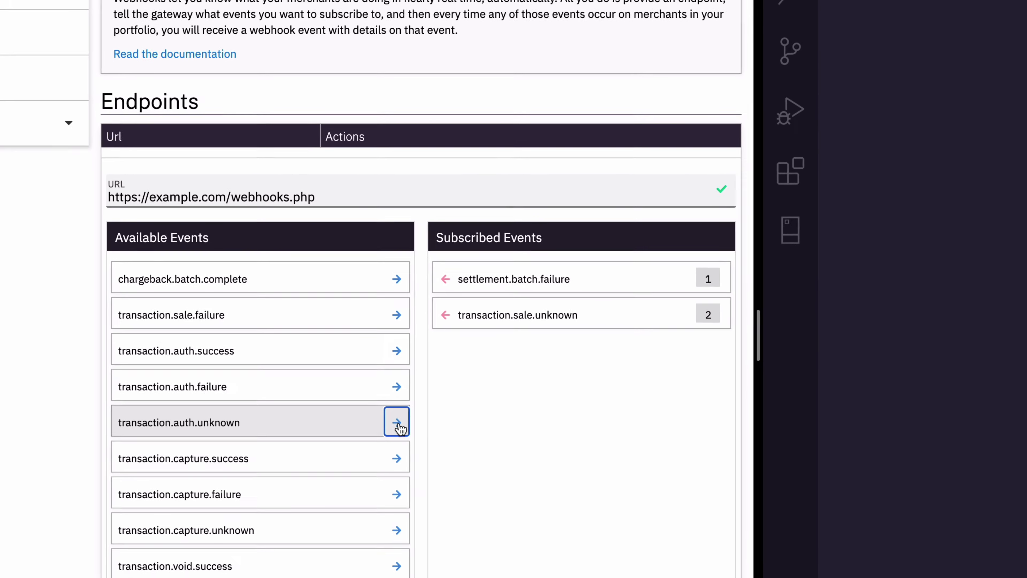
left_click(396, 422)
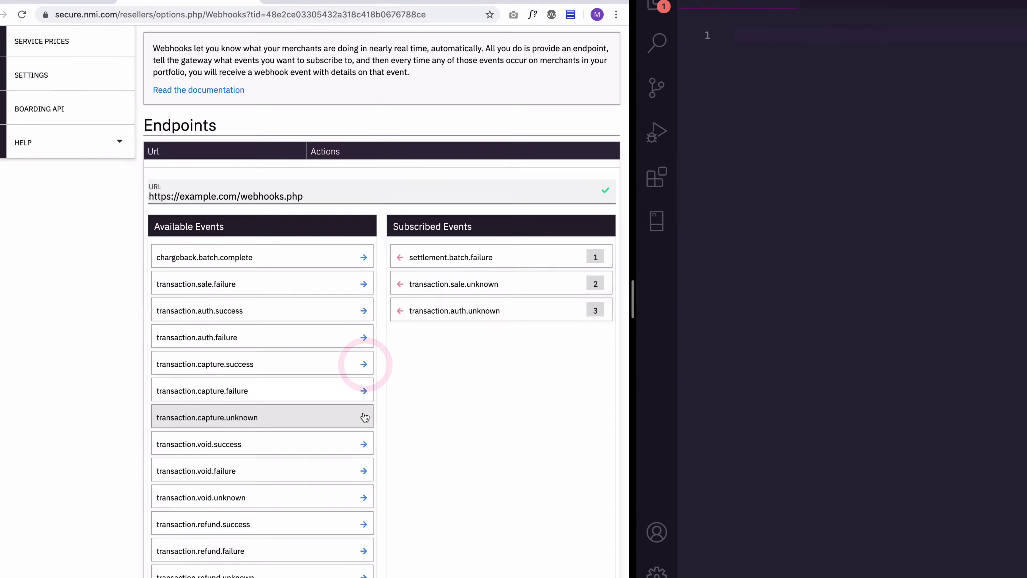
left_click(397, 494)
left_click(395, 566)
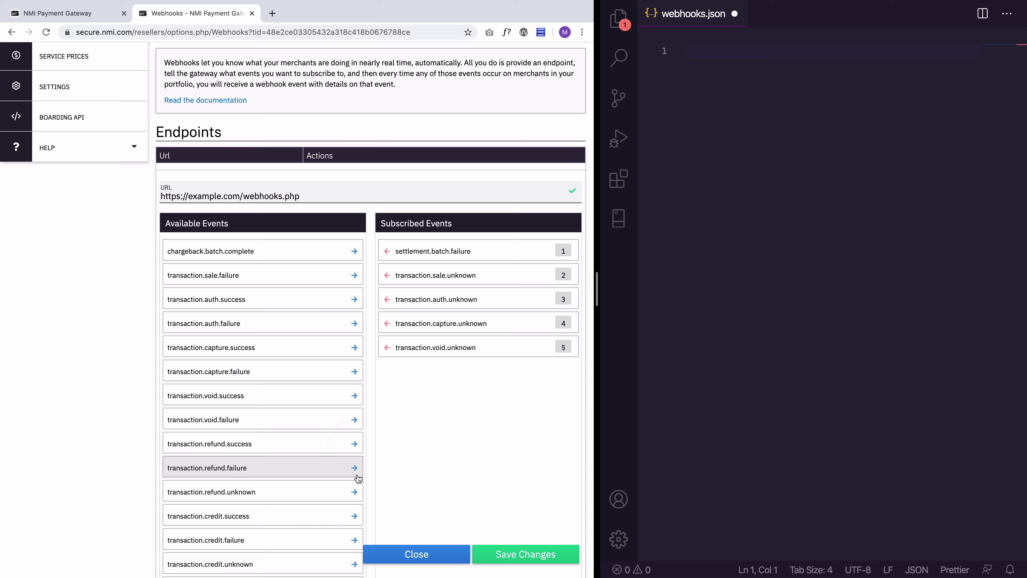
left_click(355, 491)
left_click(354, 541)
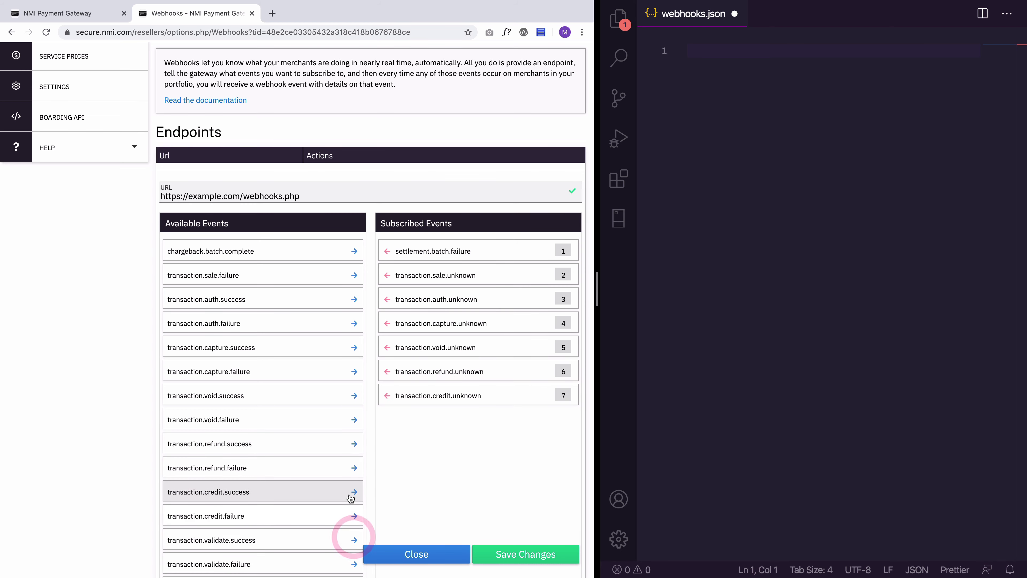
scroll(351, 495, "down", 2)
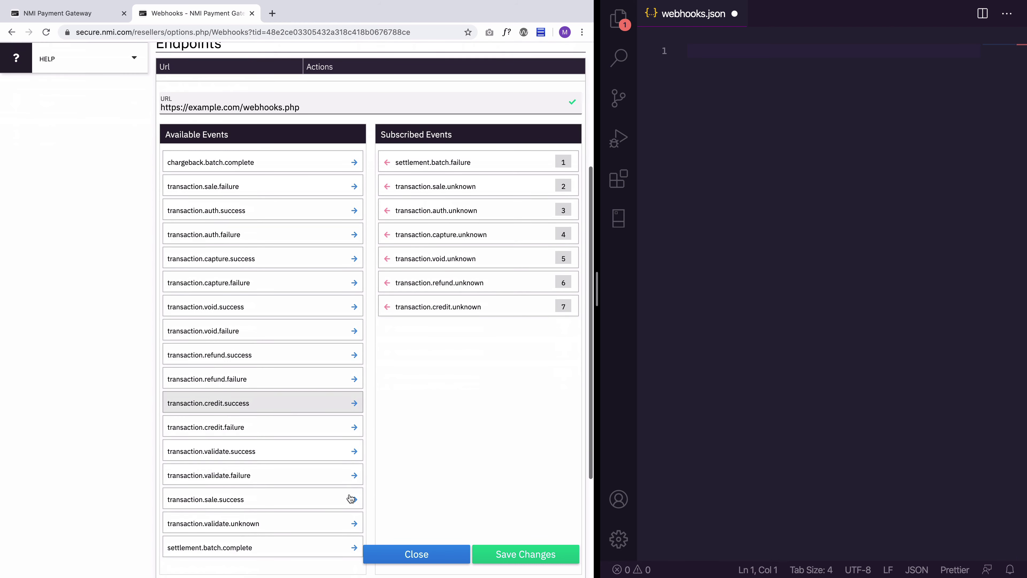
left_click(354, 523)
Add transaction.sale.success as the ninth subscribed event.
scroll(315, 468, "up", 5)
scroll(315, 469, "down", 2)
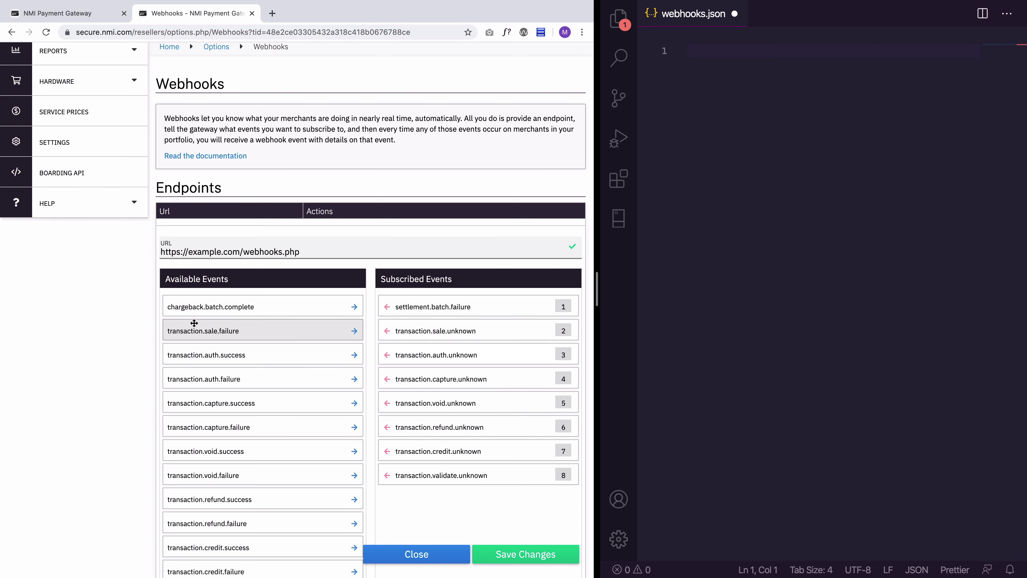
scroll(243, 370, "down", 5)
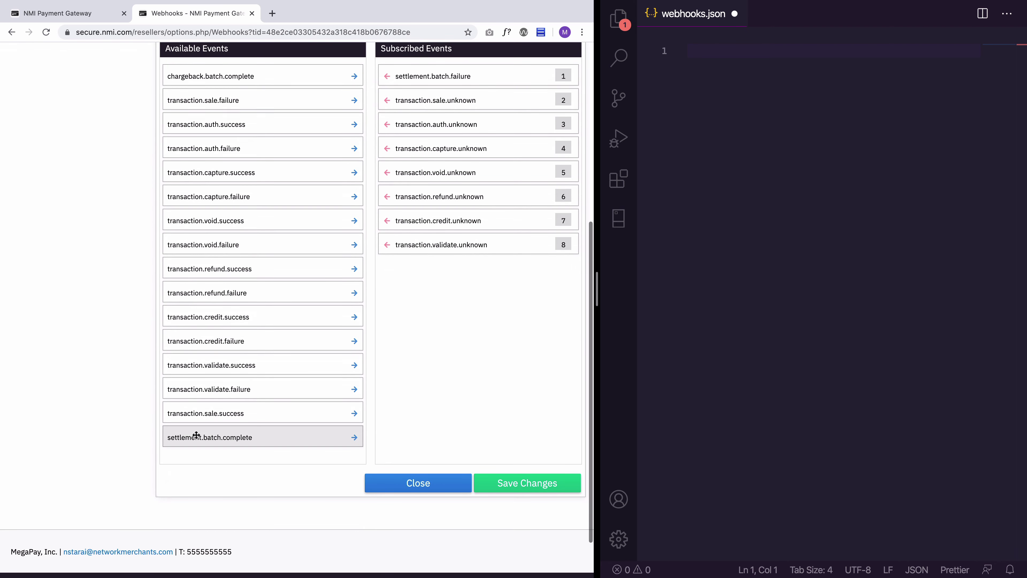
left_click(354, 413)
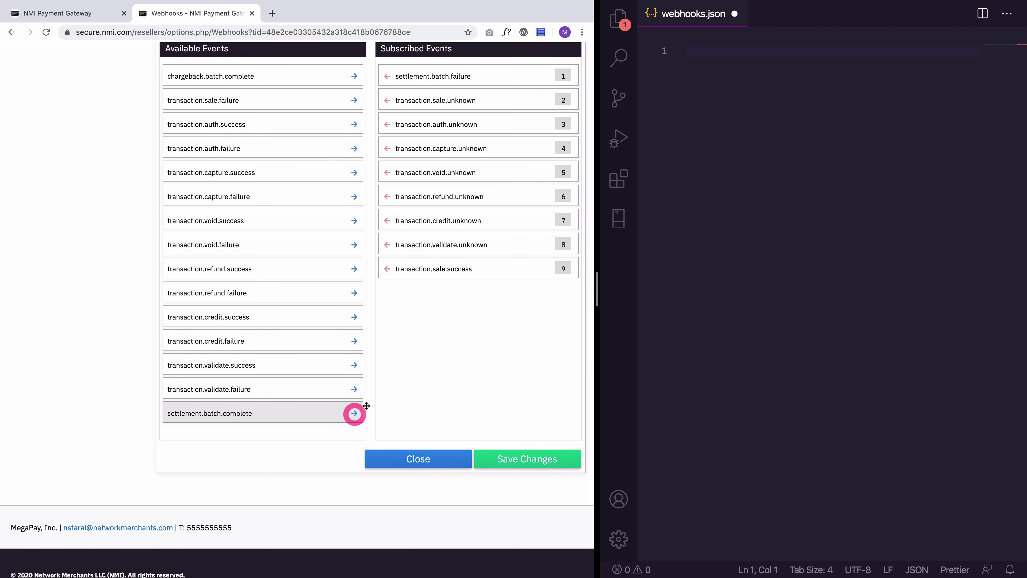
scroll(438, 358, "up", 2)
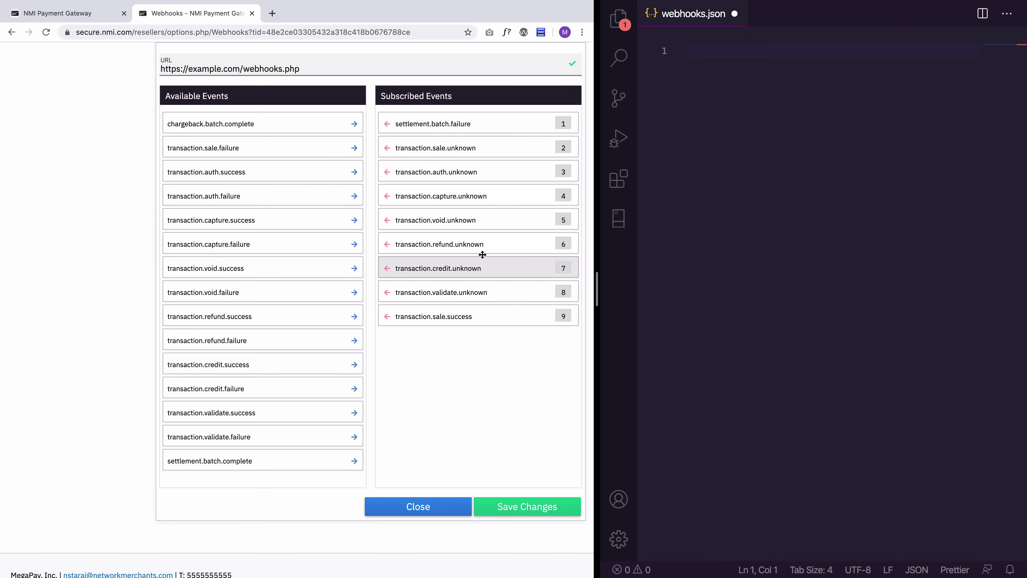
left_click(516, 504)
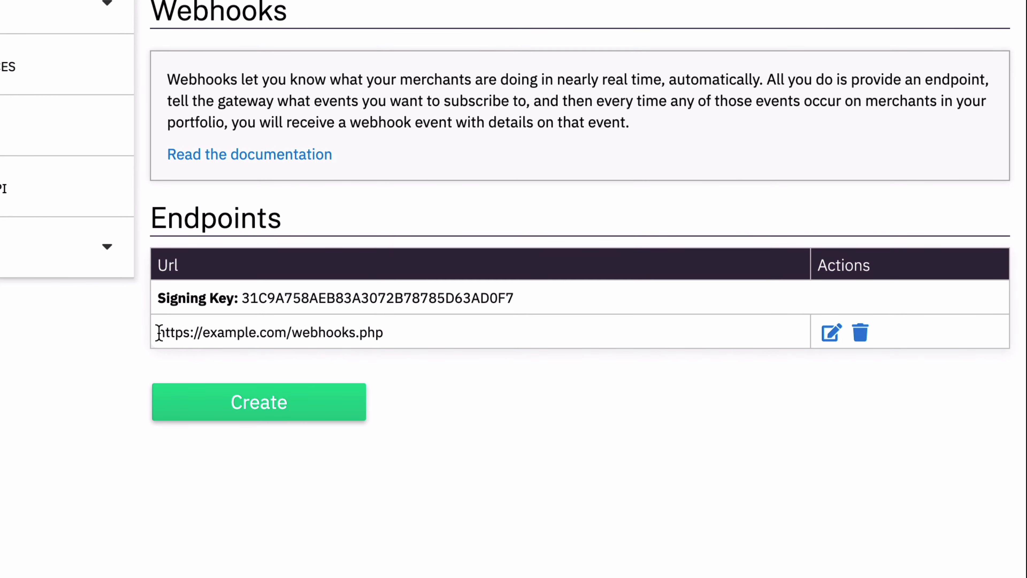
left_click_drag(159, 332, 389, 334)
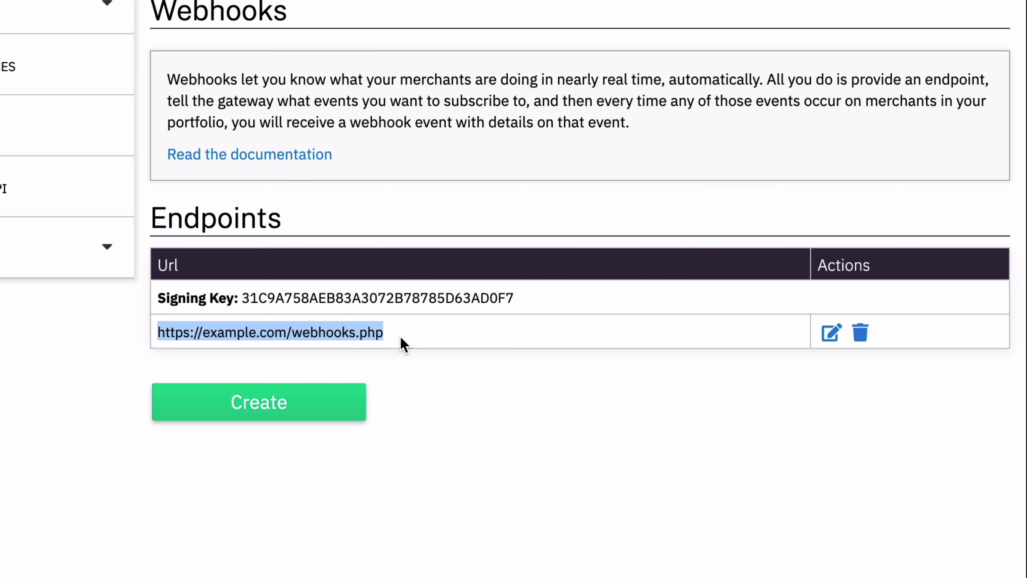
left_click(401, 340)
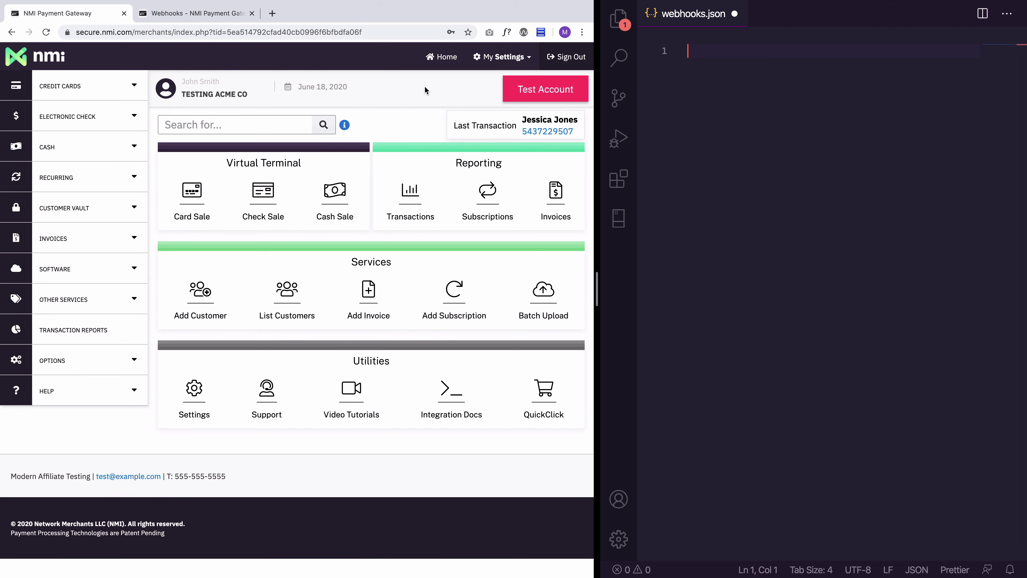
Charge a $1.00 Card Sale using the saved Visa test card and a saved billing address.
left_click(194, 192)
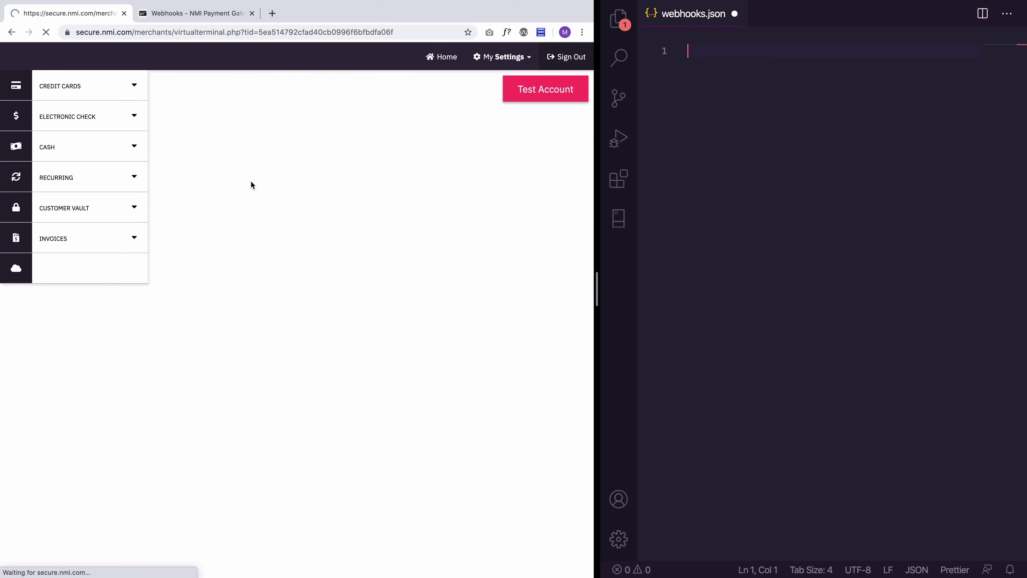
left_click(211, 191)
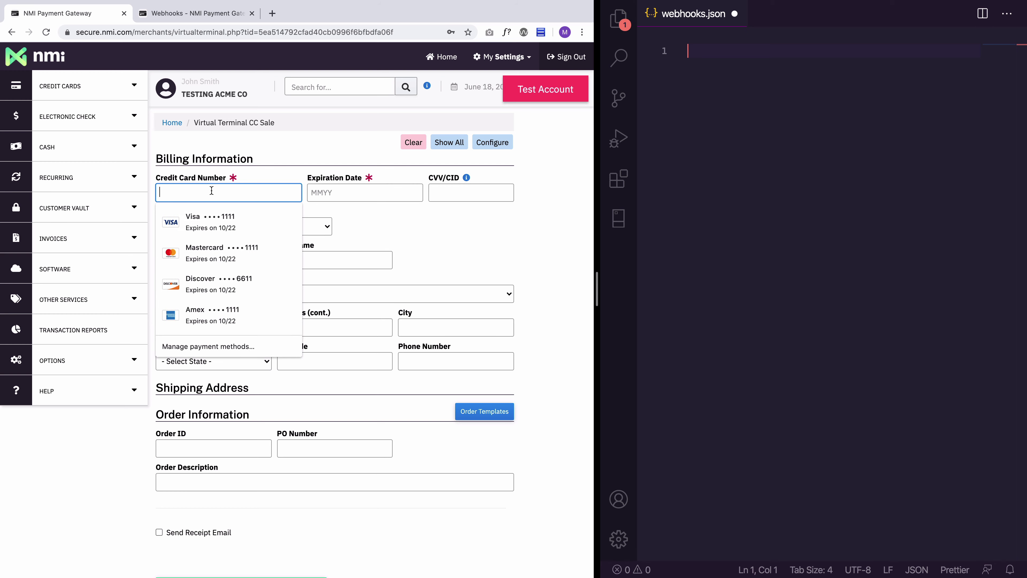
left_click(214, 215)
left_click(211, 226)
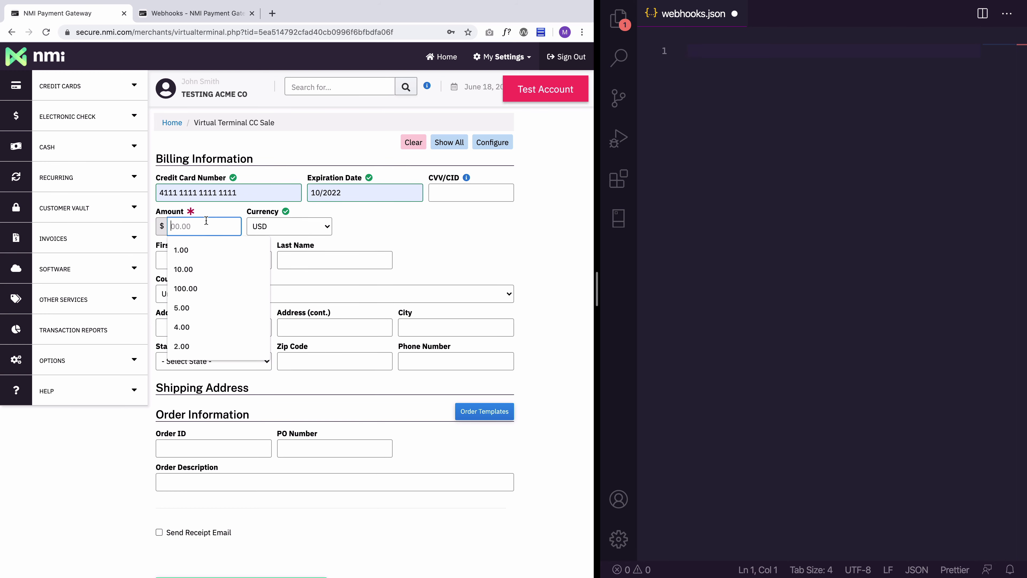
left_click(213, 248)
left_click(210, 265)
left_click(209, 280)
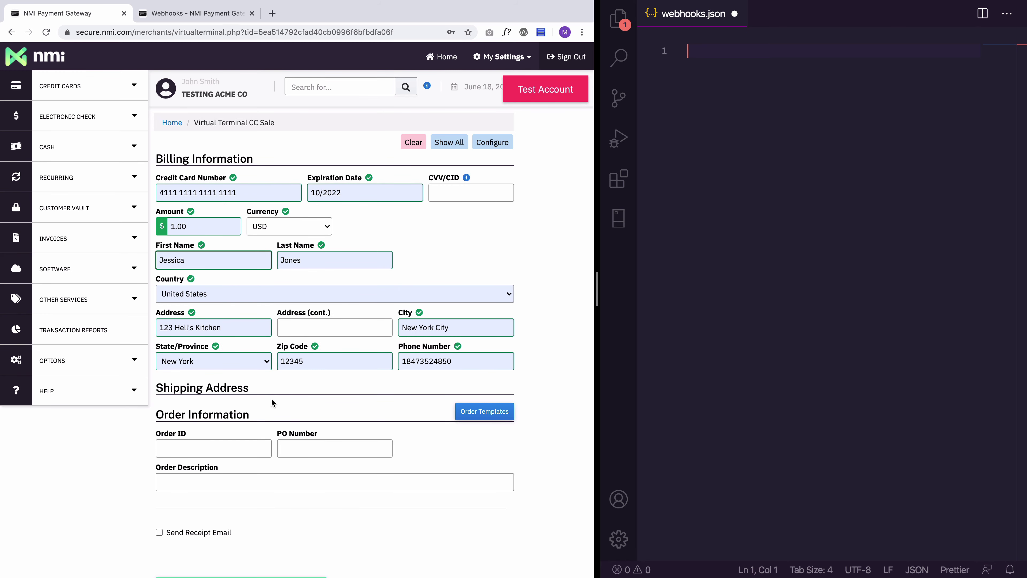
scroll(270, 394, "down", 4)
left_click(260, 432)
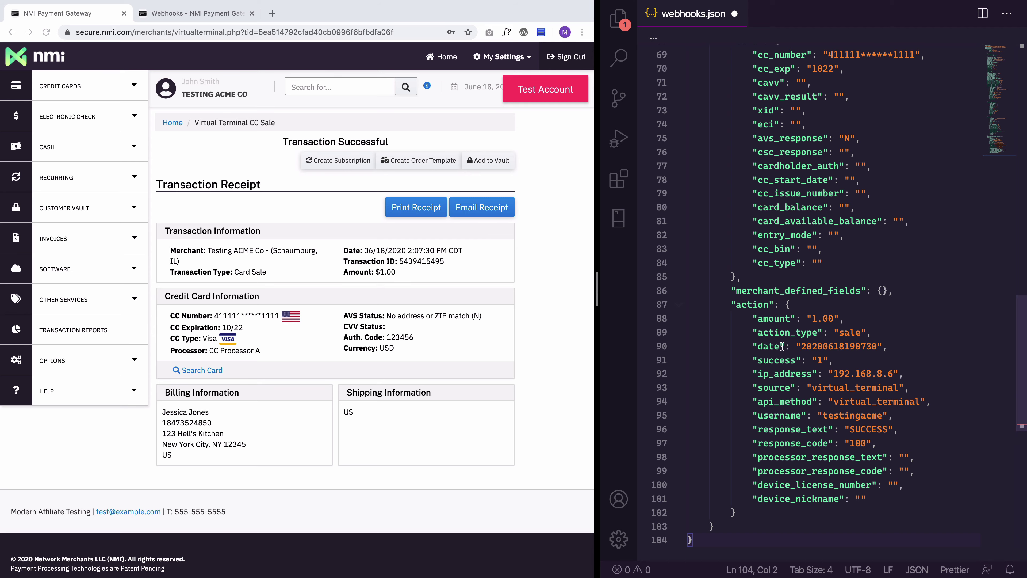
scroll(748, 94, "up", 20)
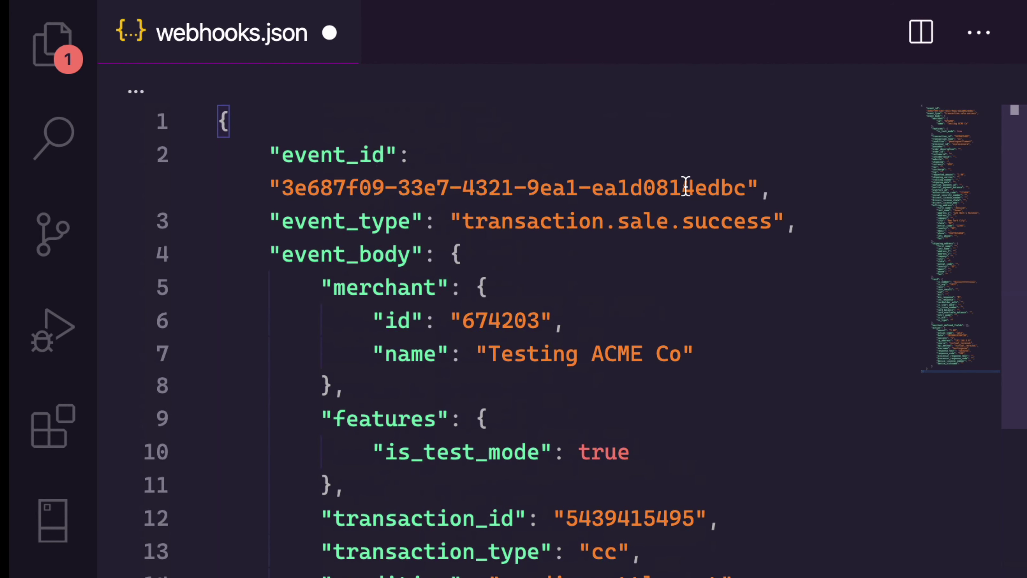
left_click_drag(745, 188, 282, 188)
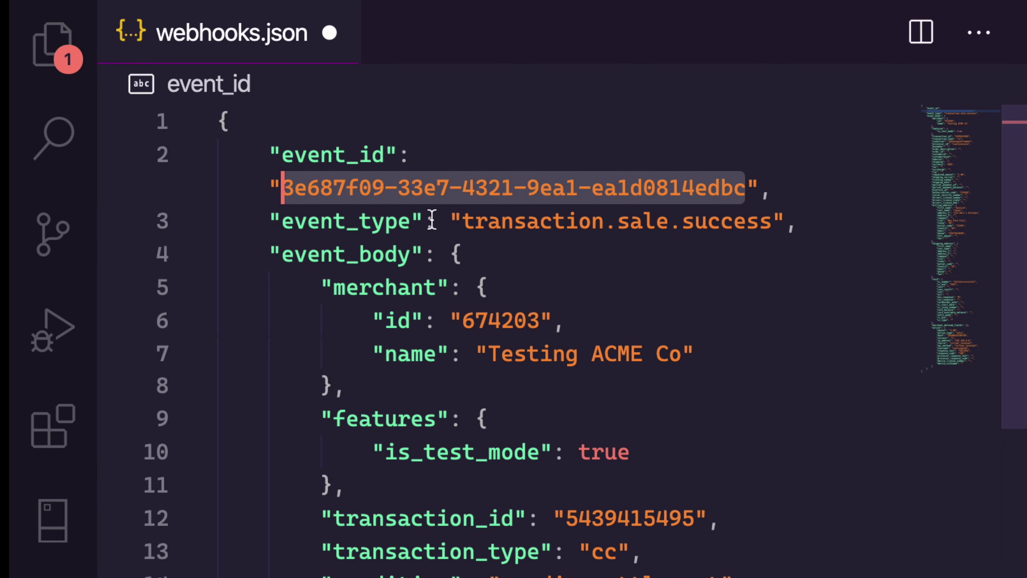
left_click_drag(464, 220, 700, 221)
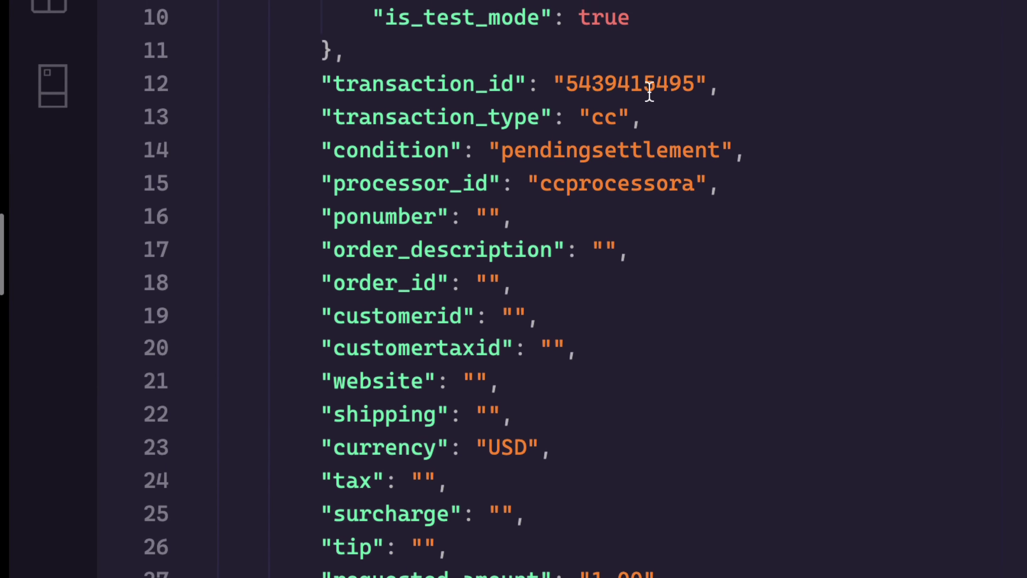
scroll(520, 411, "down", 9)
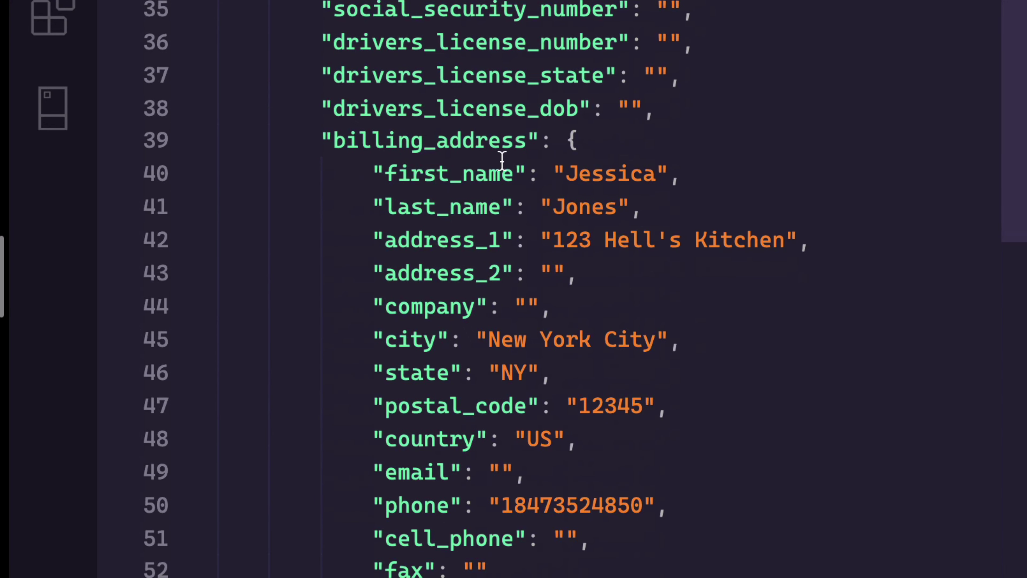
scroll(488, 522, "down", 5)
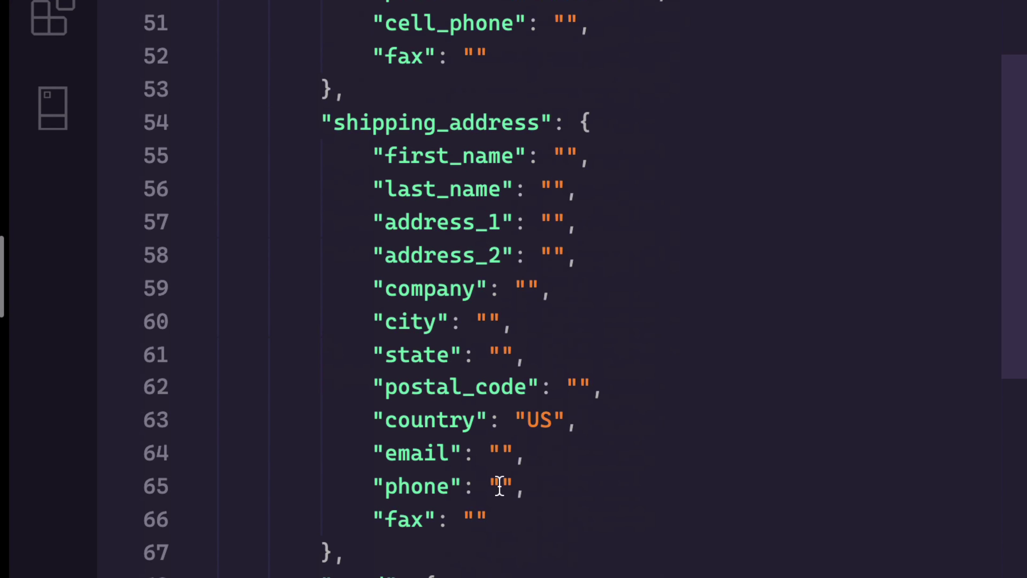
scroll(499, 485, "down", 3)
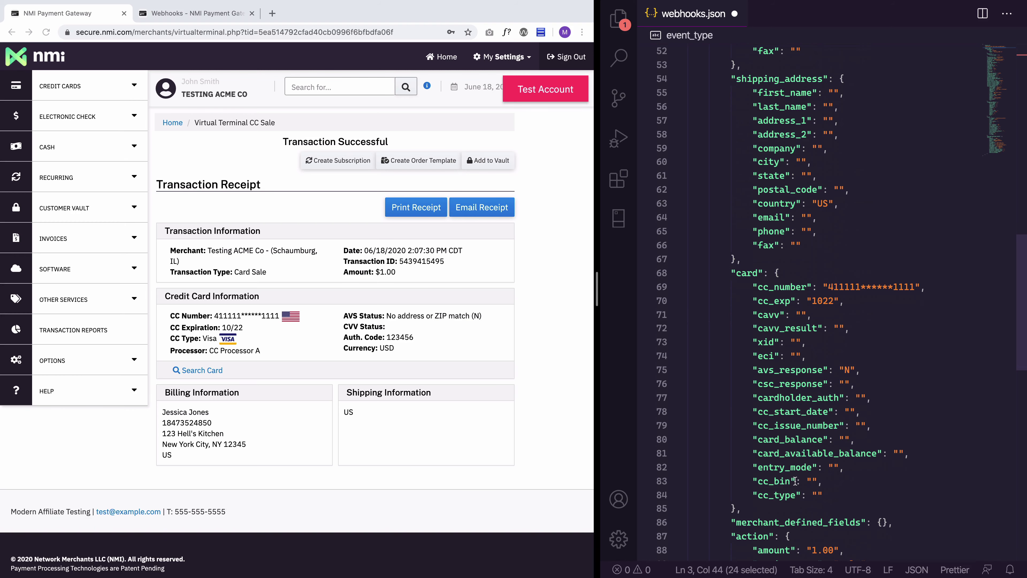
scroll(780, 419, "up", 15)
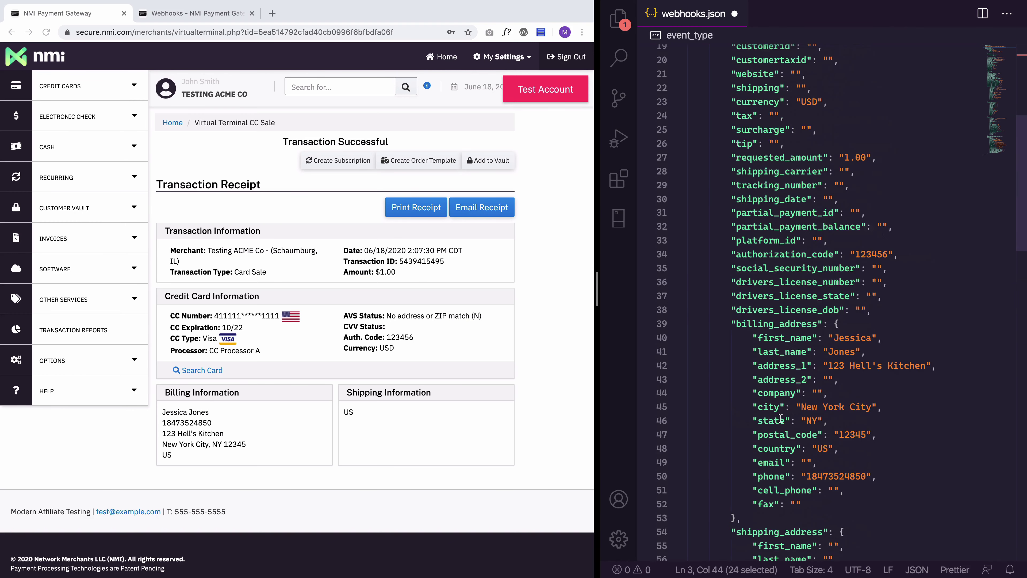